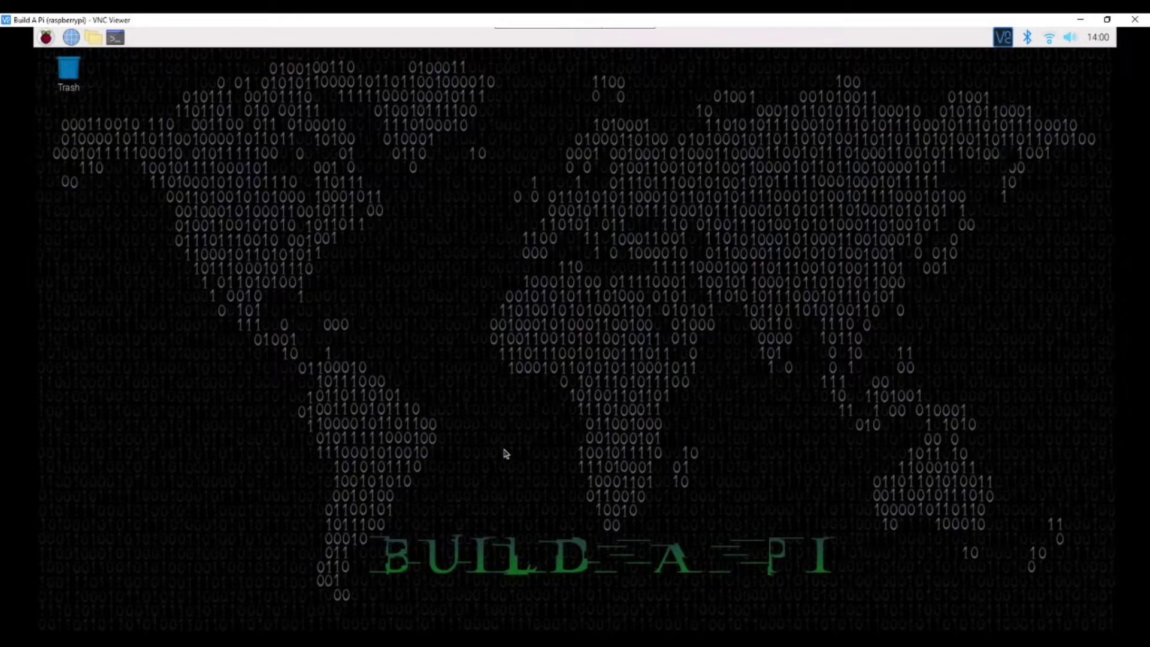
Step: Launch WSJT-X from the Raspberry Pi menu's Hamradio applications
{"action": "left_click", "coordinate": [46, 37]}
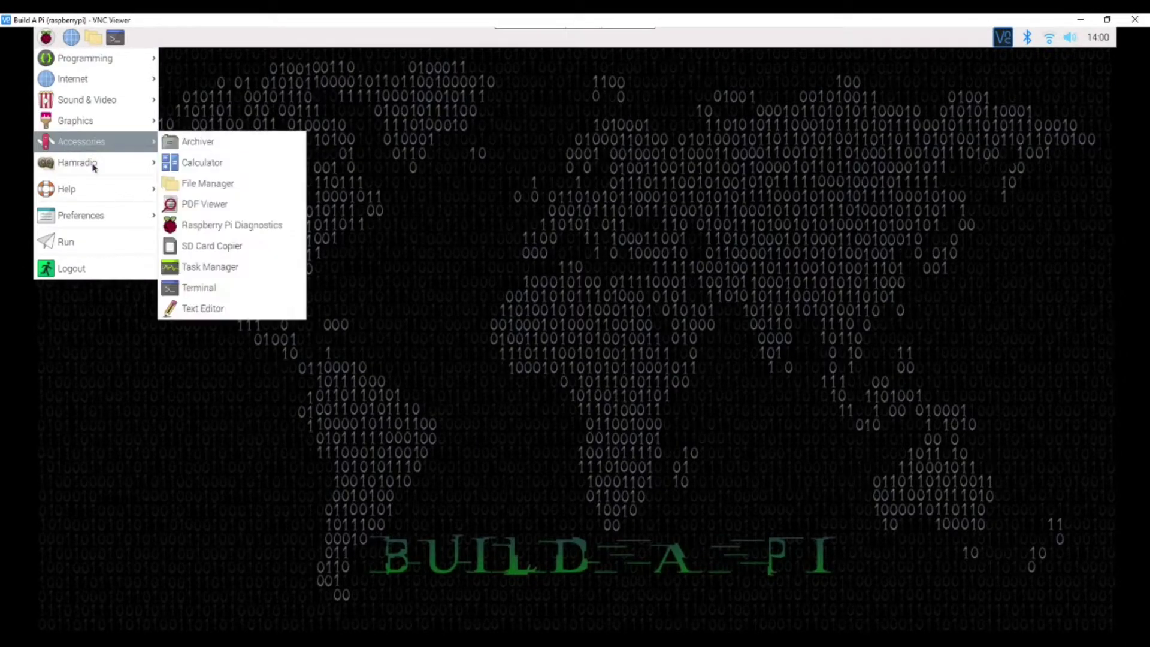
{"action": "mouse_move", "coordinate": [94, 166]}
{"action": "left_click", "coordinate": [201, 373]}
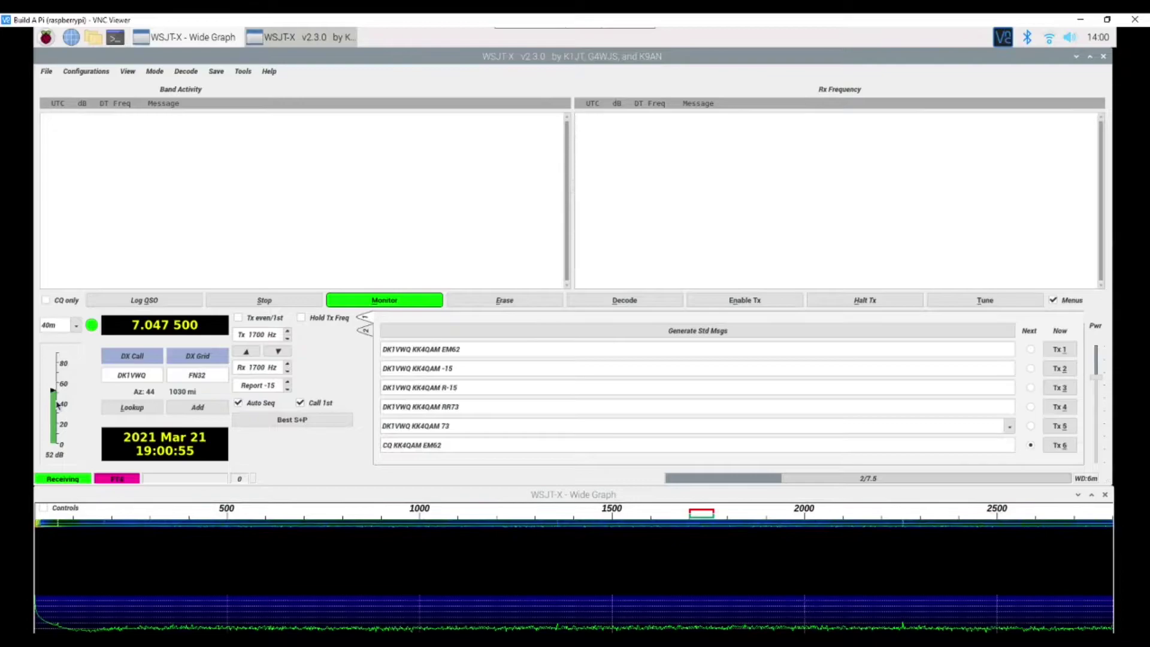
Step: Change the WSJT-X General-tab interface font to size 14 and apply the settings
{"action": "left_click", "coordinate": [46, 72]}
{"action": "left_click", "coordinate": [66, 256]}
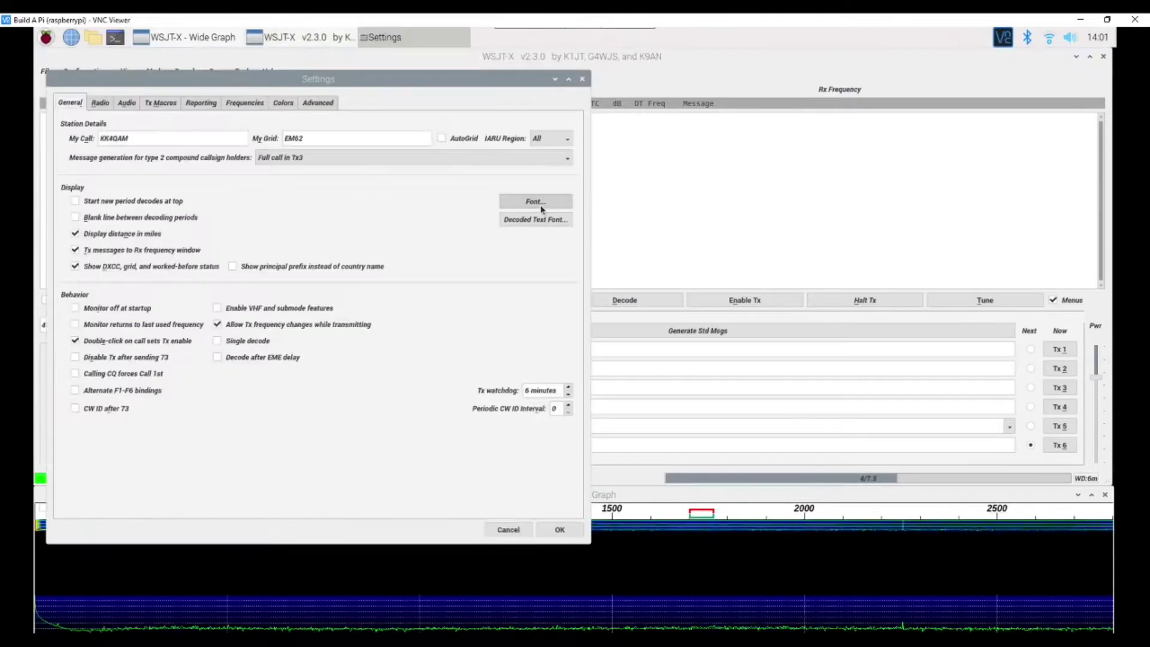
{"action": "left_click", "coordinate": [536, 207]}
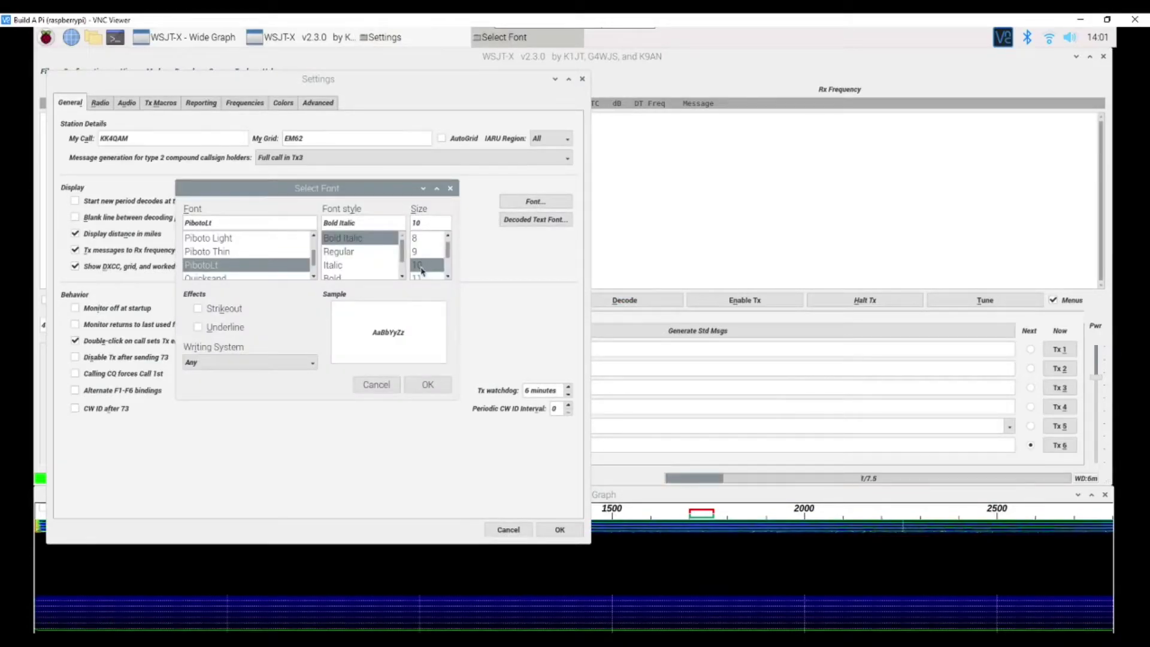
{"action": "scroll", "coordinate": [446, 279], "scroll_direction": "down", "scroll_amount": 1}
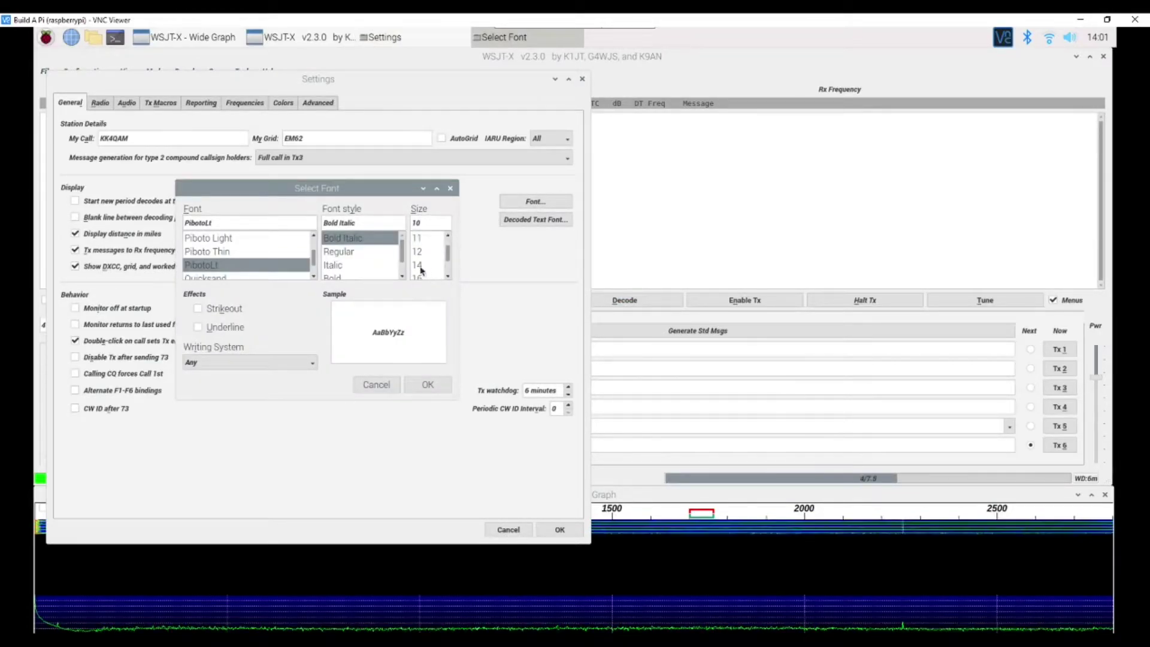
{"action": "left_click", "coordinate": [418, 265]}
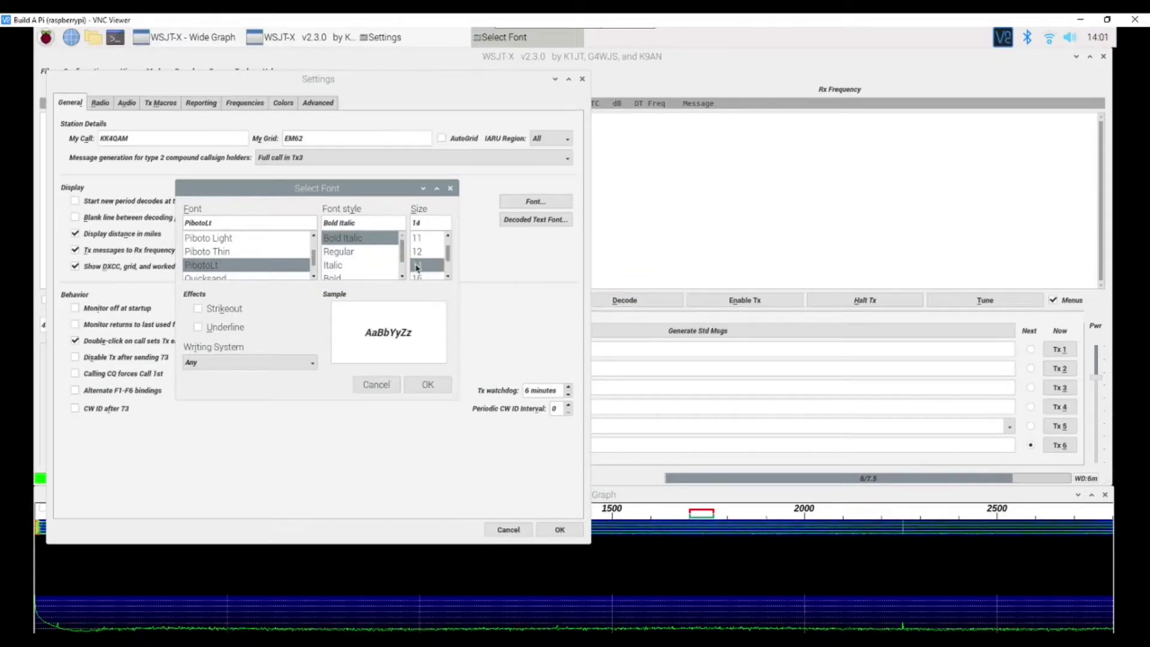
{"action": "left_click", "coordinate": [428, 385]}
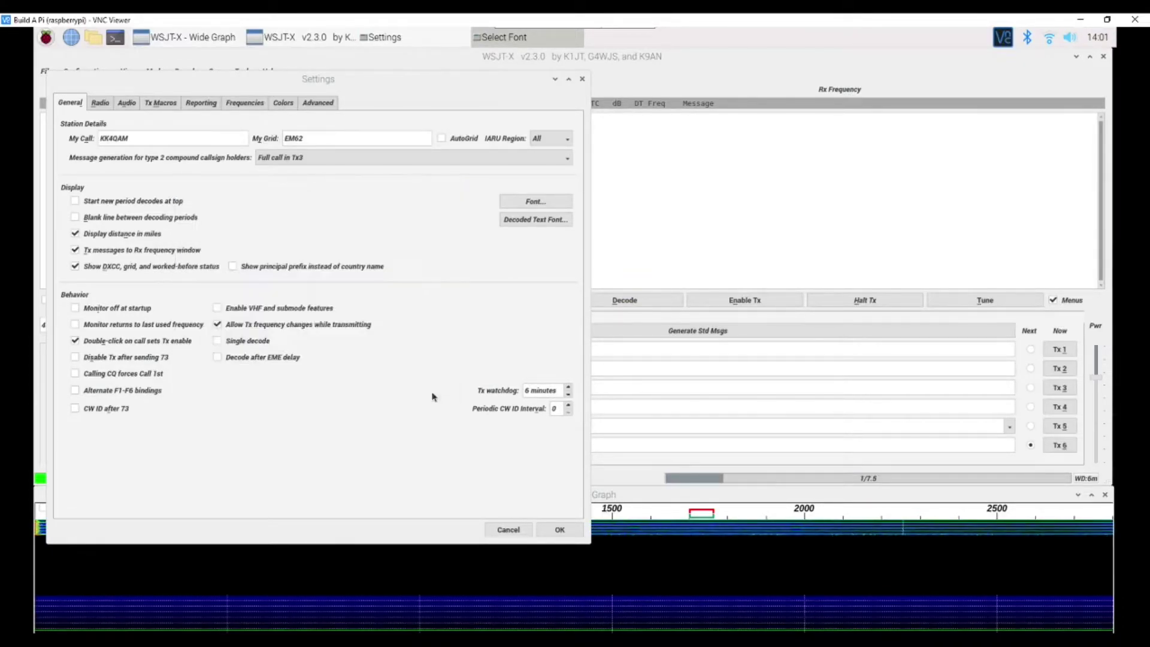
{"action": "left_click", "coordinate": [558, 529]}
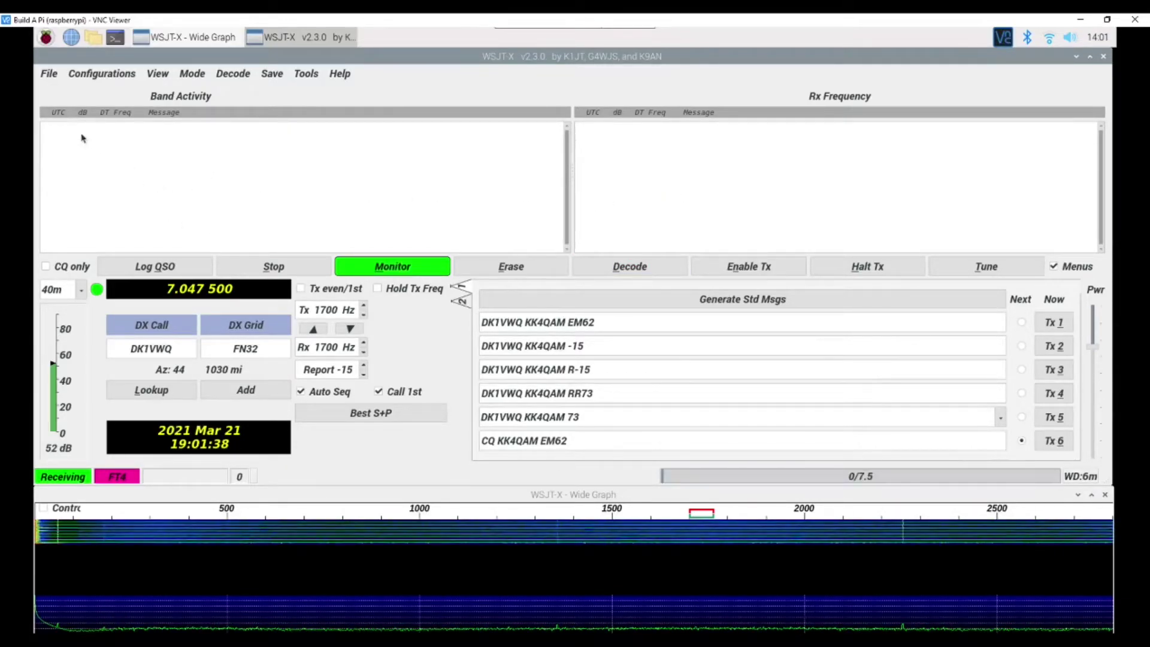
Step: Set the WSJT-X decoded text font to DejaVu Sans Mono 14 and apply the settings
{"action": "left_click", "coordinate": [49, 77]}
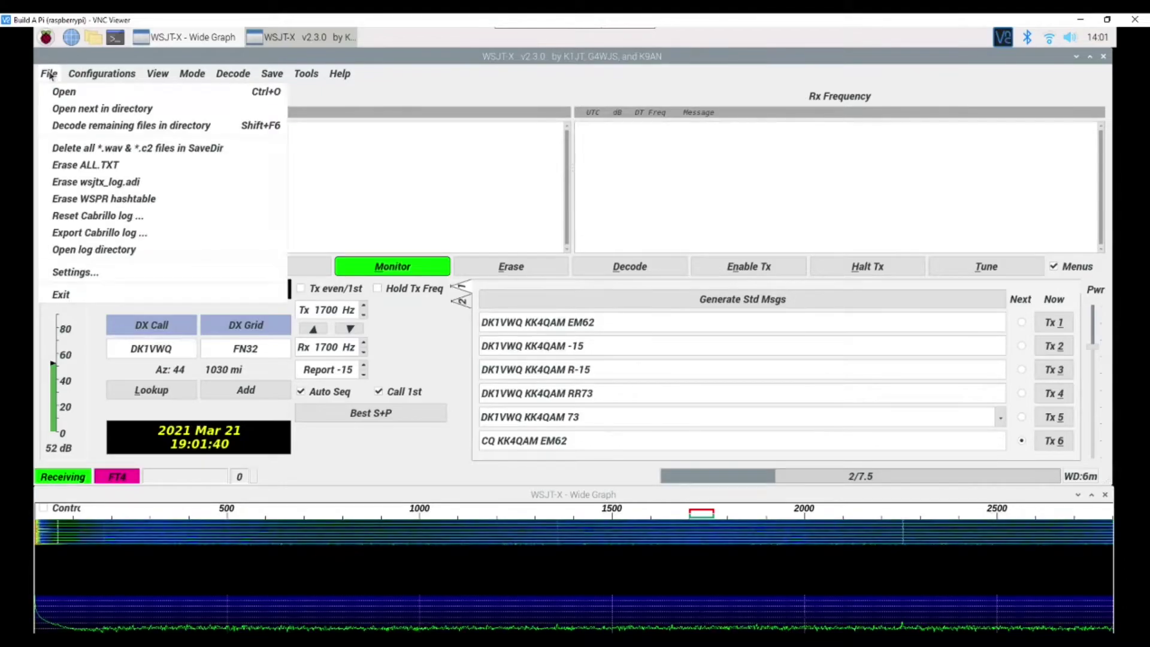
{"action": "left_click", "coordinate": [68, 273]}
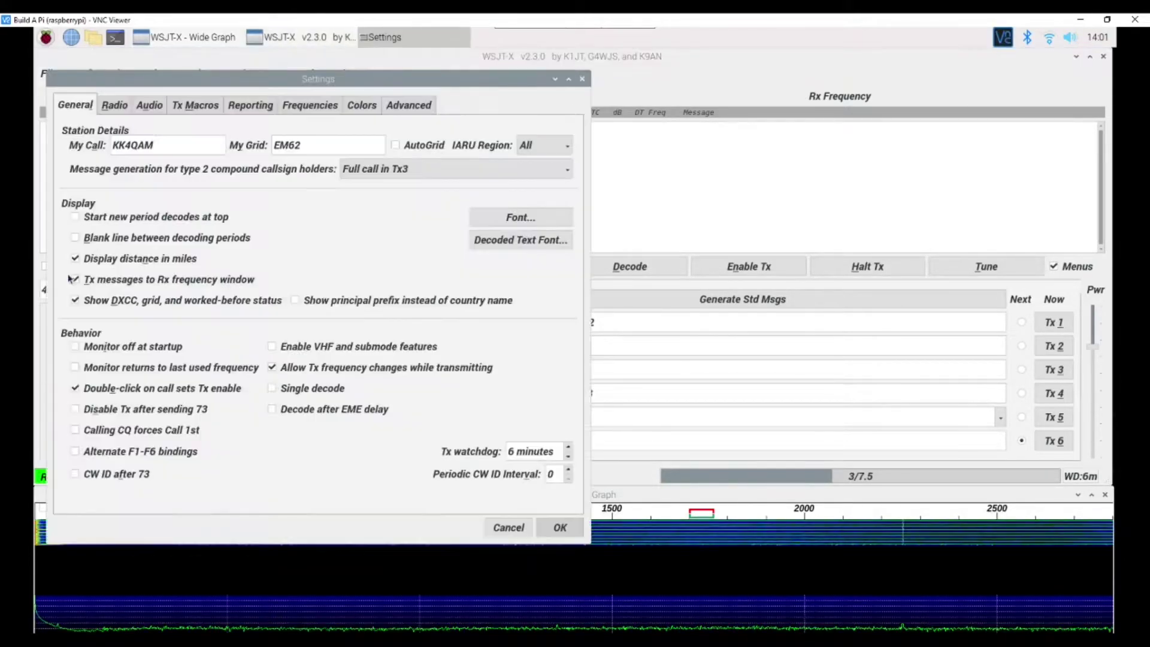
{"action": "left_click", "coordinate": [513, 241]}
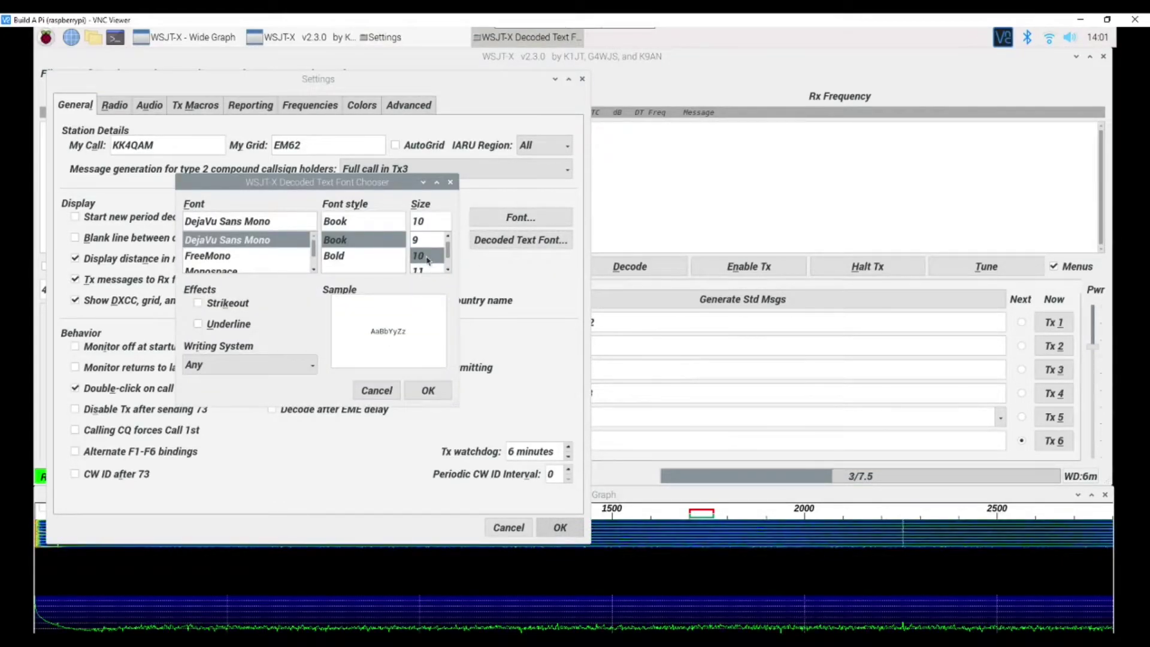
{"action": "left_click", "coordinate": [447, 270]}
{"action": "left_click", "coordinate": [448, 270]}
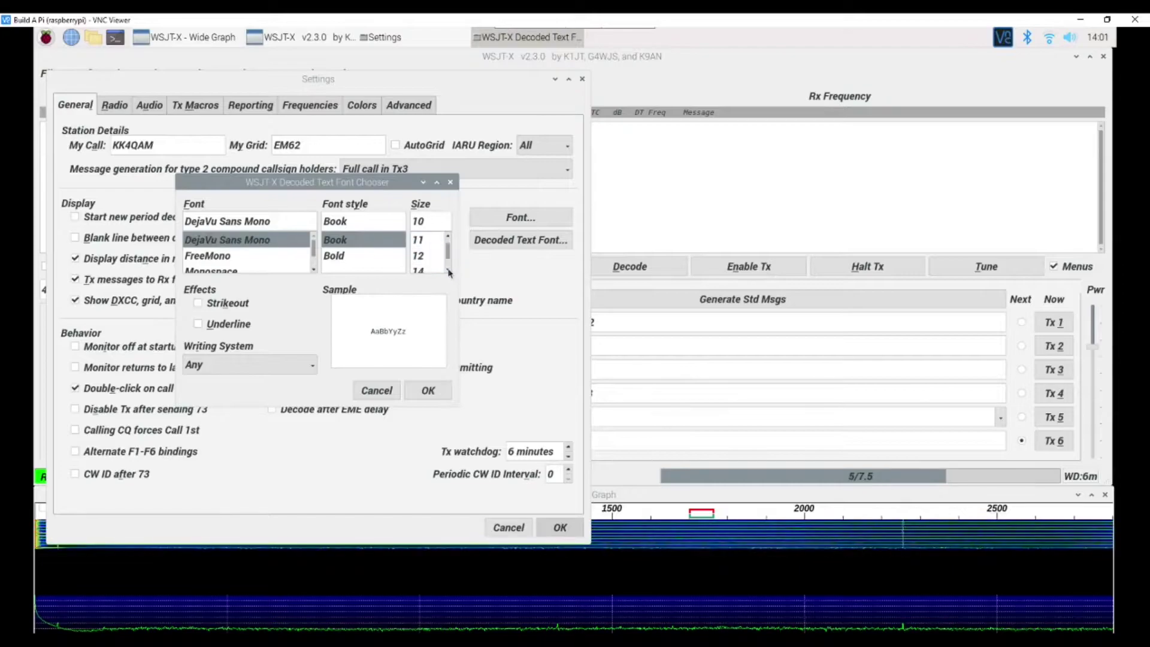
{"action": "left_click", "coordinate": [448, 270]}
{"action": "left_click", "coordinate": [418, 256]}
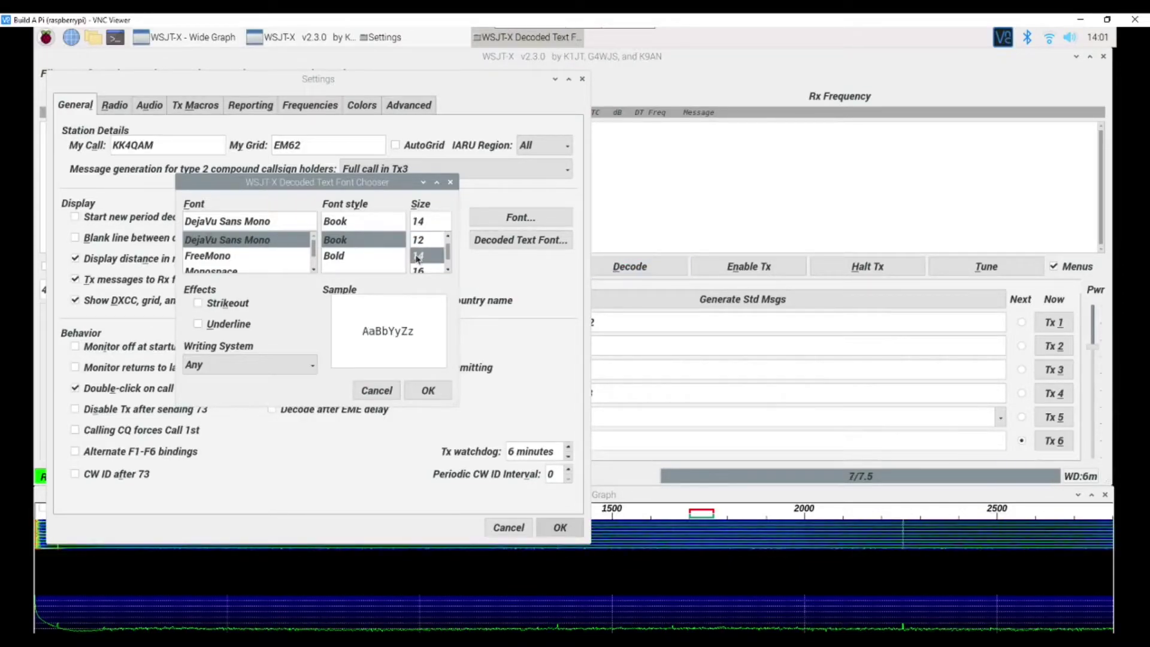
{"action": "left_click", "coordinate": [429, 390]}
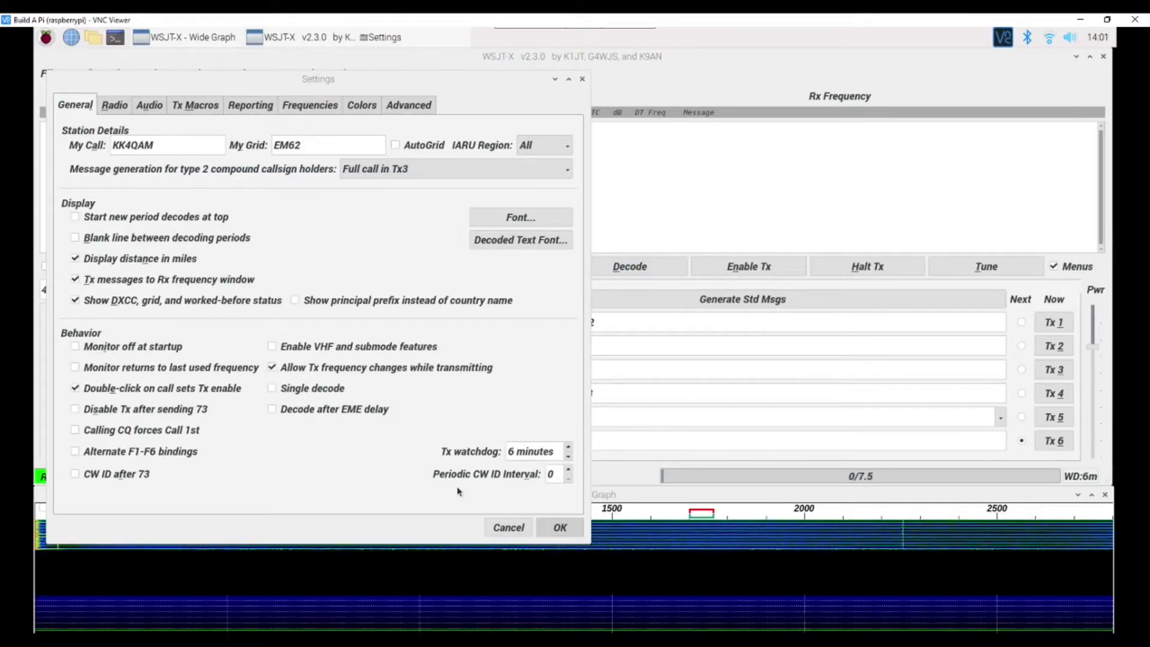
{"action": "left_click", "coordinate": [560, 528]}
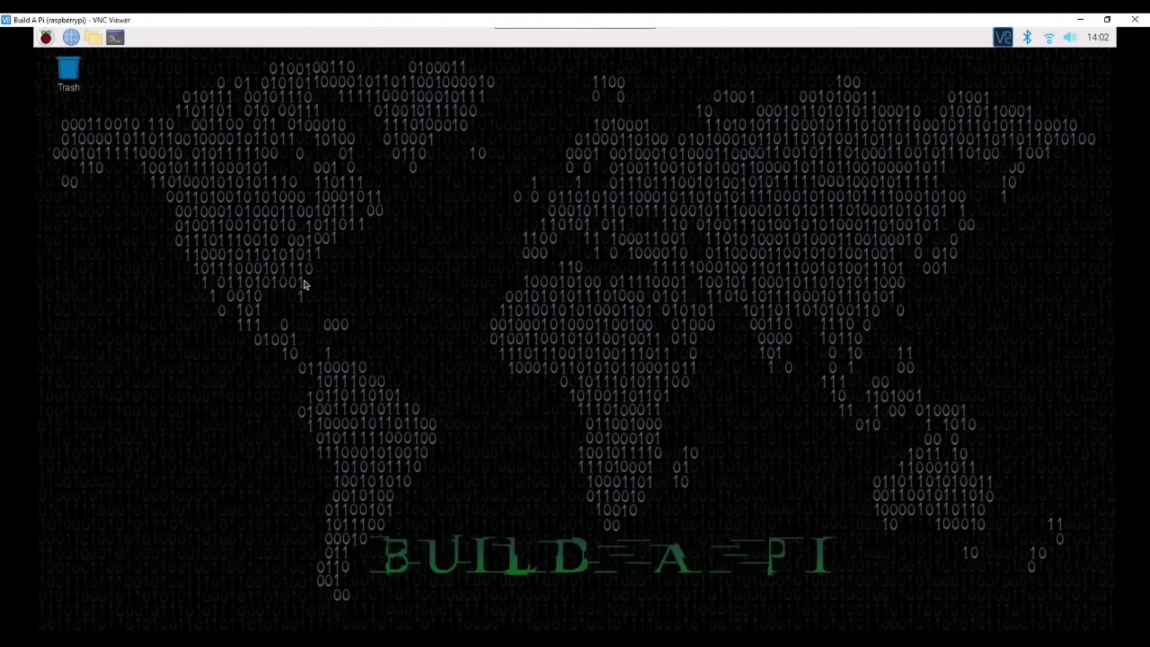
Step: Launch JS8Call from the Hamradio menu and select the 7.078 MHz preset frequency
{"action": "left_click", "coordinate": [46, 37]}
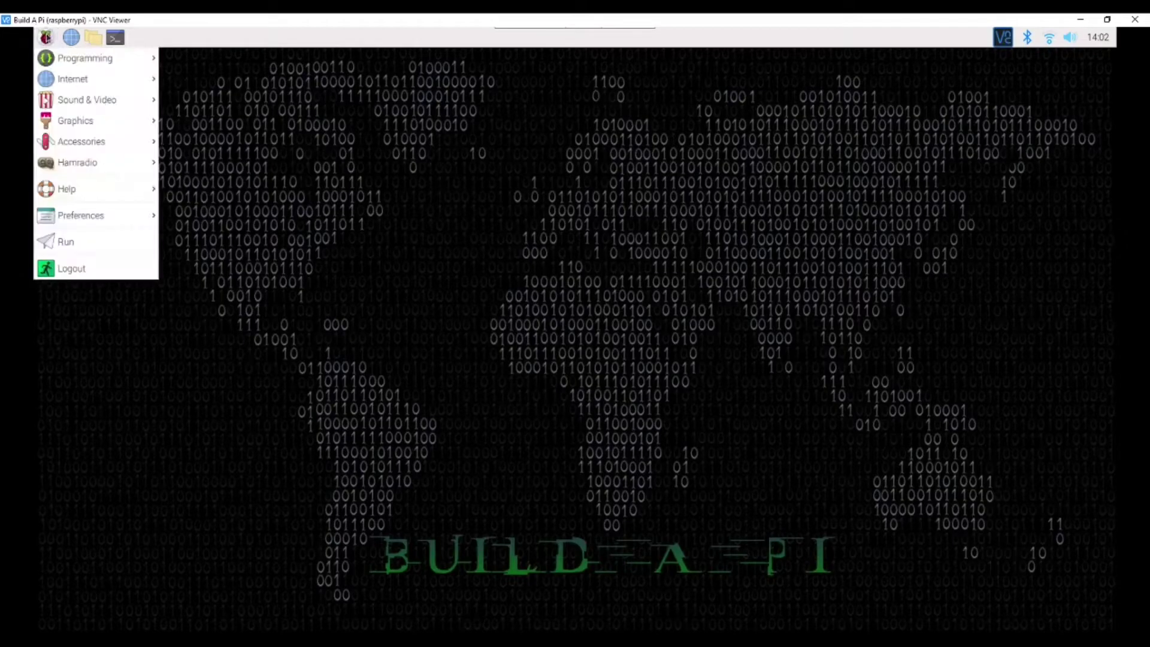
{"action": "mouse_move", "coordinate": [51, 165]}
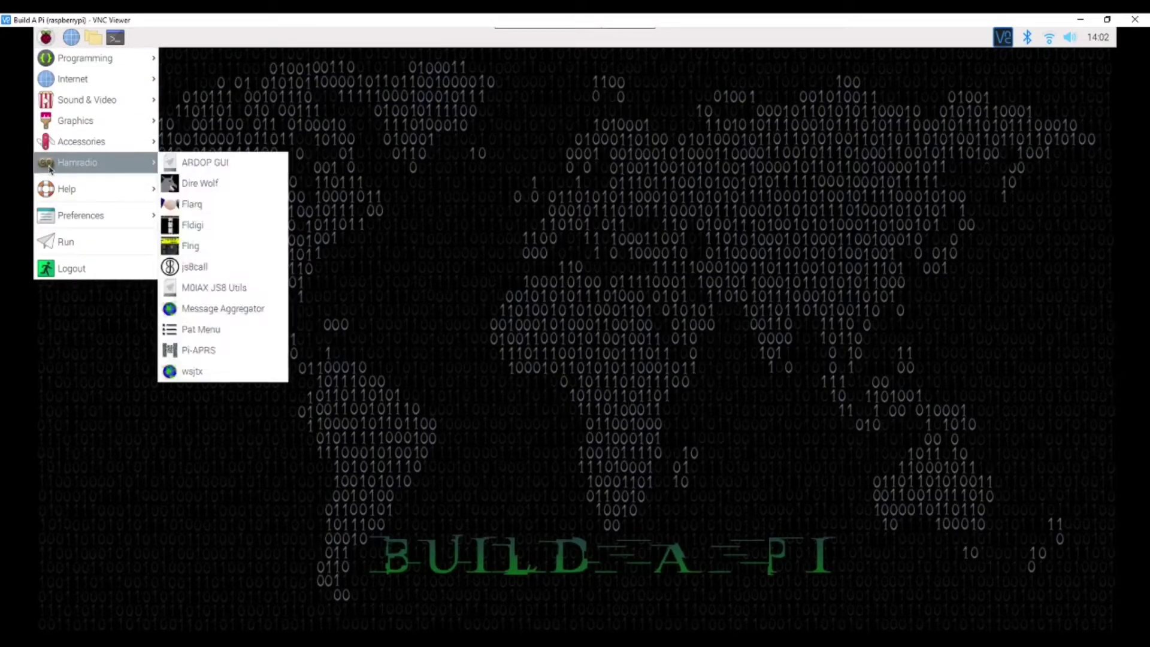
{"action": "left_click", "coordinate": [187, 273]}
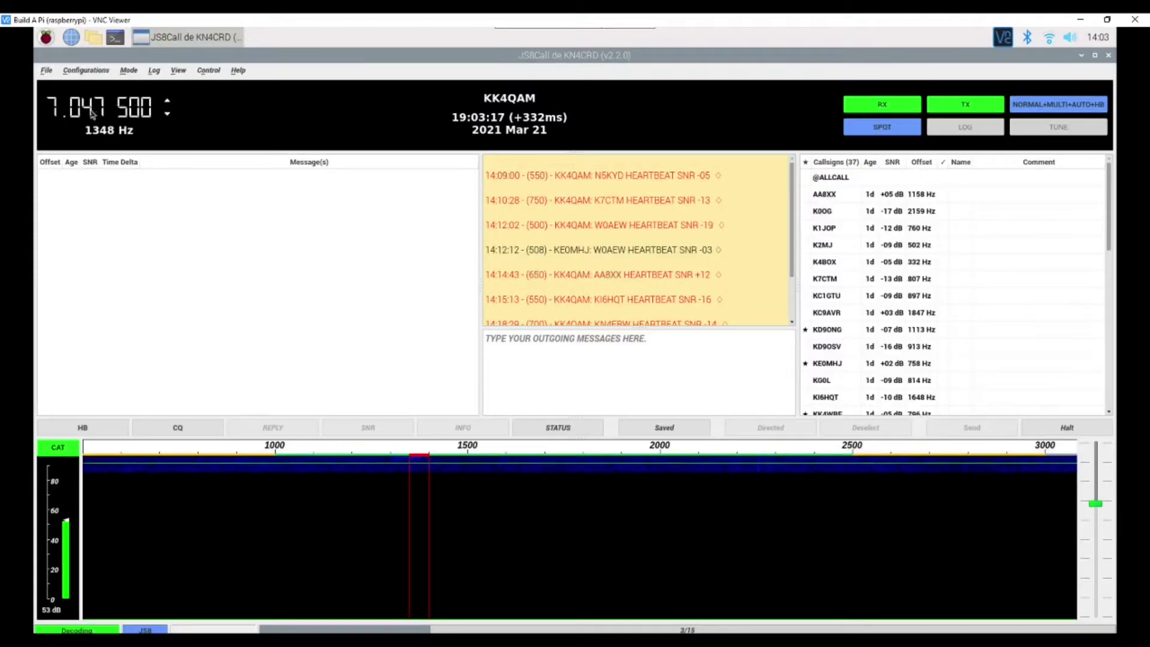
{"action": "left_click", "coordinate": [99, 106]}
{"action": "left_click", "coordinate": [120, 179]}
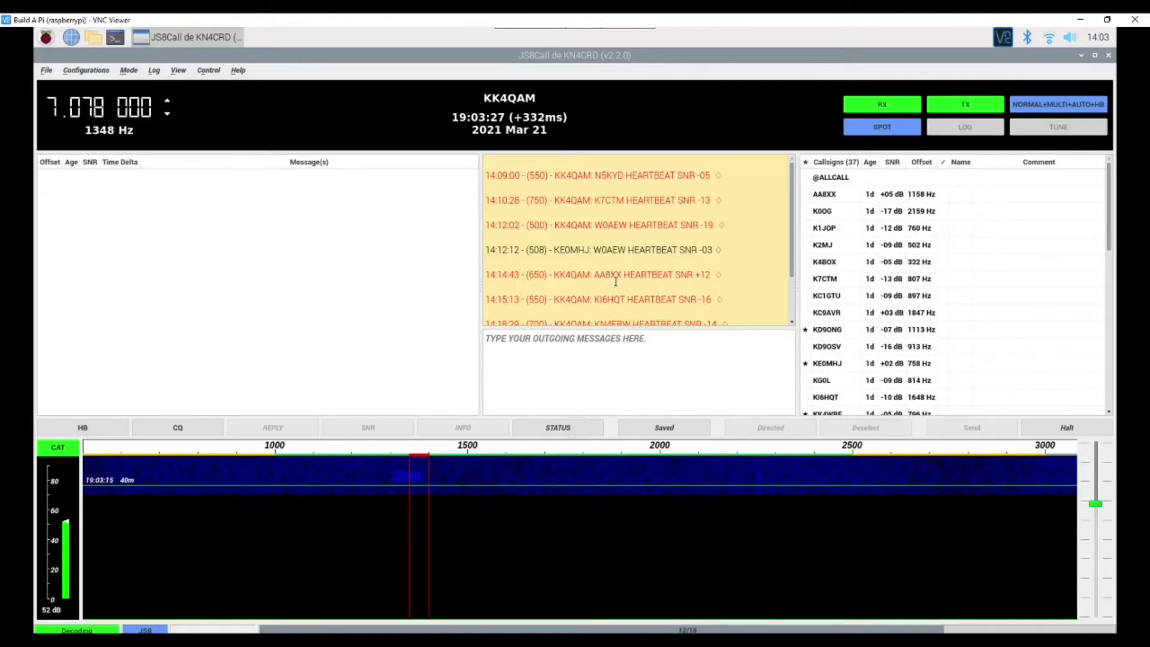
Step: Set the JS8Call UI-tab Application Font to PibotoLt 14 and apply the settings
{"action": "left_click", "coordinate": [47, 71]}
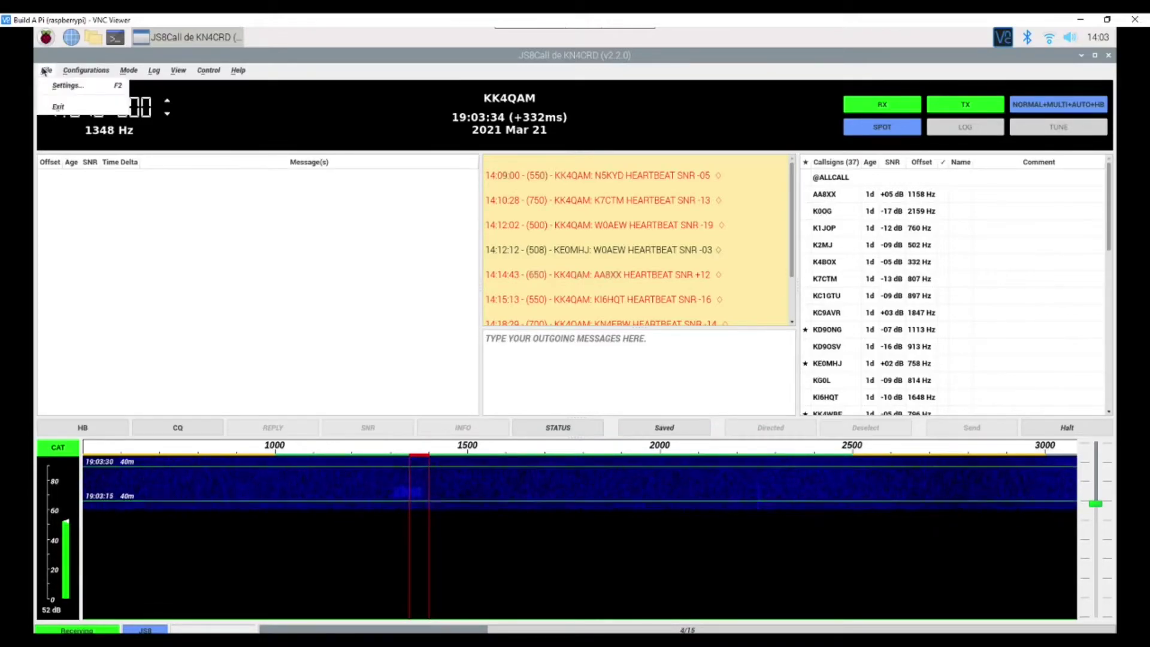
{"action": "left_click", "coordinate": [66, 87]}
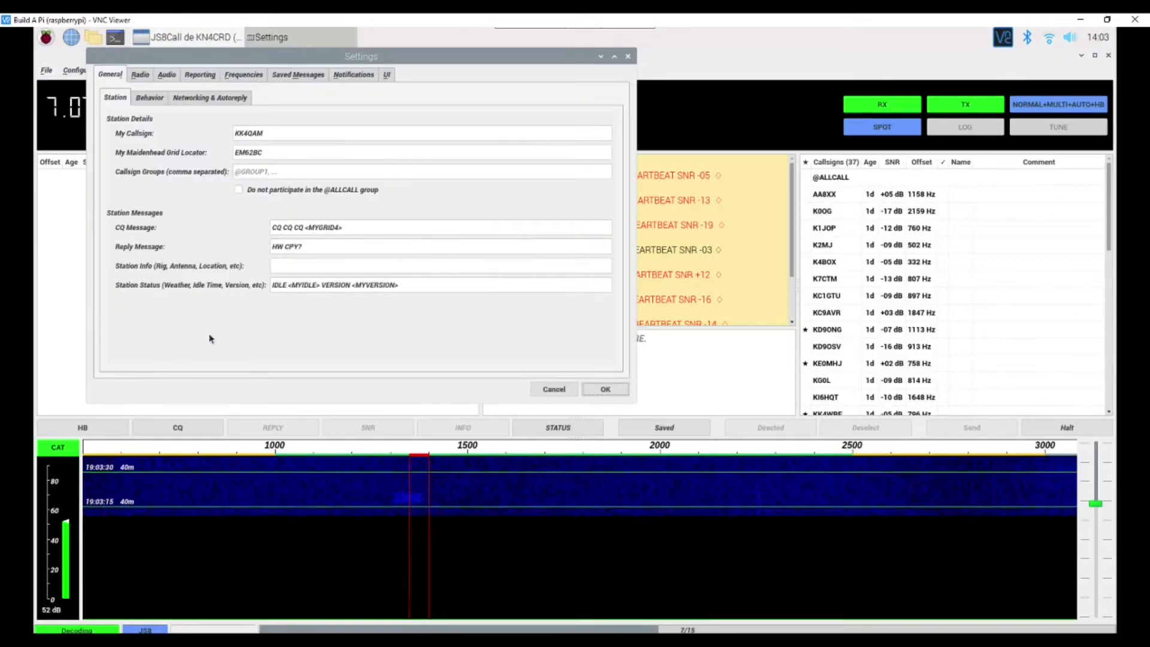
{"action": "left_click", "coordinate": [387, 76]}
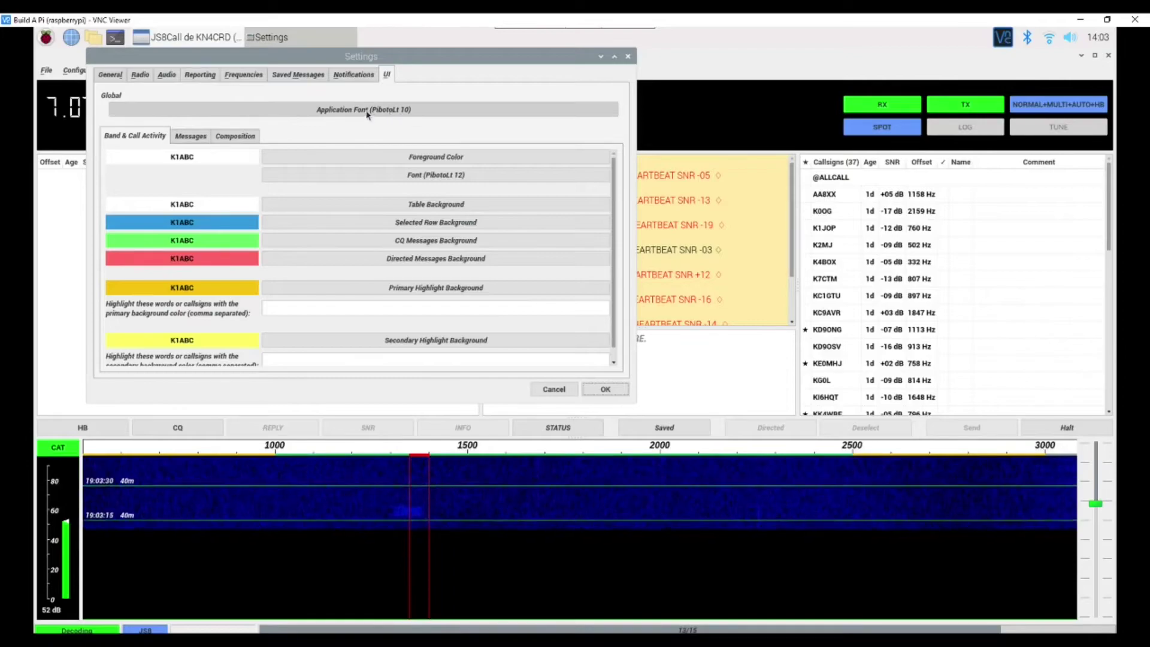
{"action": "left_click", "coordinate": [403, 116]}
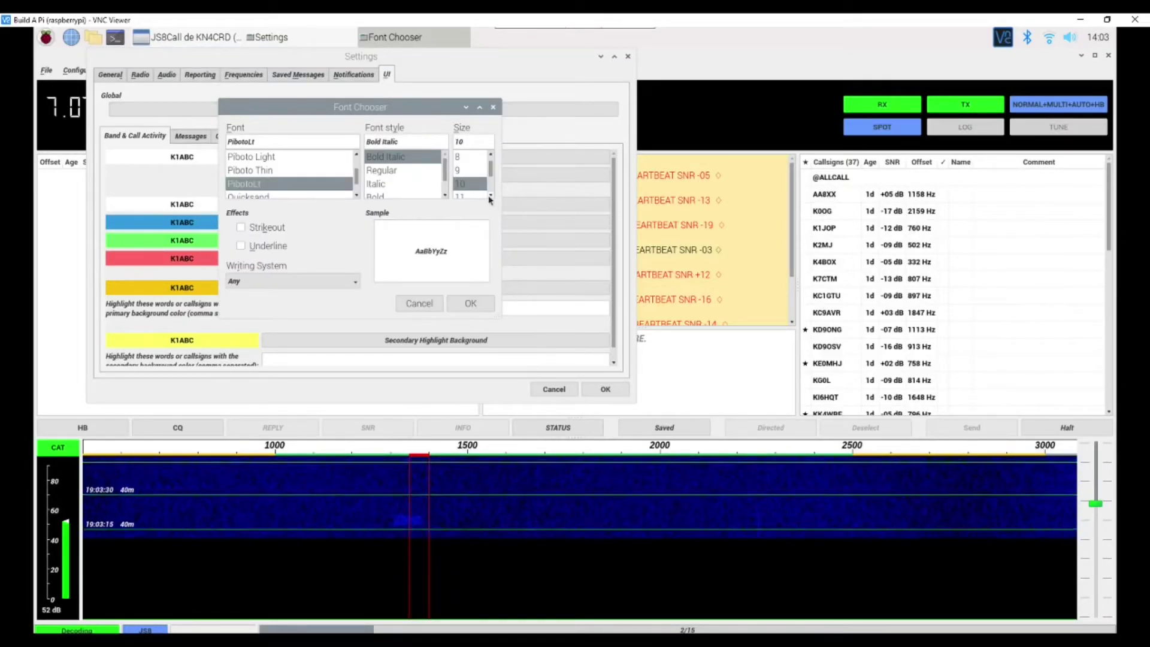
{"action": "left_click", "coordinate": [491, 196]}
{"action": "left_click", "coordinate": [491, 195]}
{"action": "left_click", "coordinate": [491, 195]}
{"action": "left_click", "coordinate": [462, 183]}
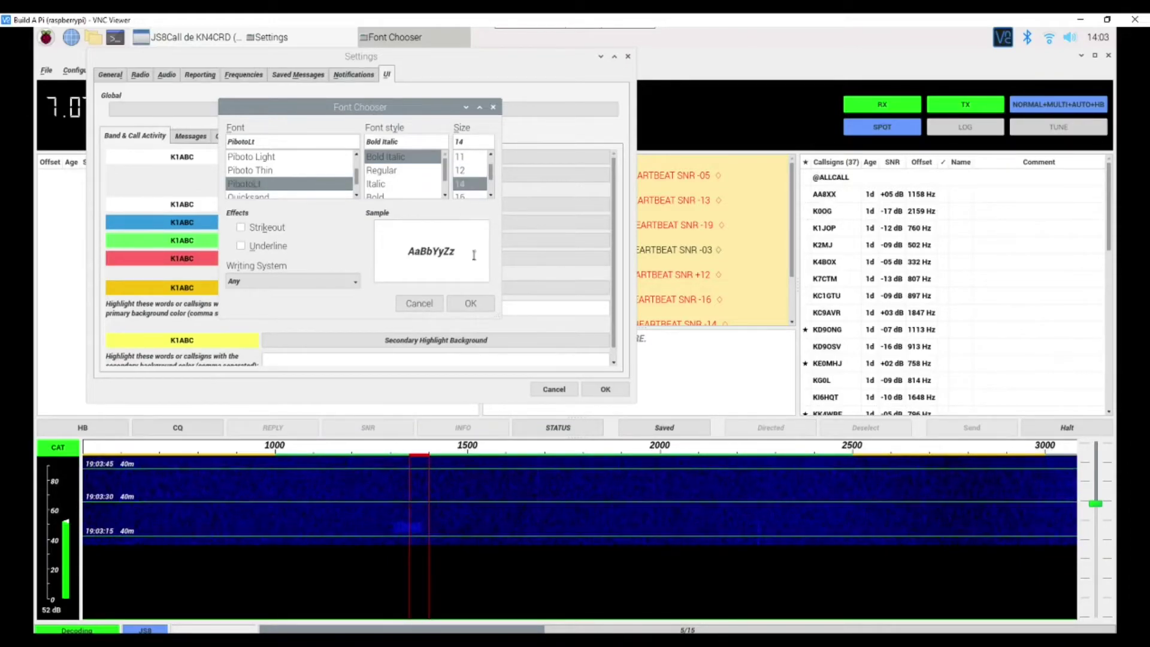
{"action": "left_click", "coordinate": [471, 303]}
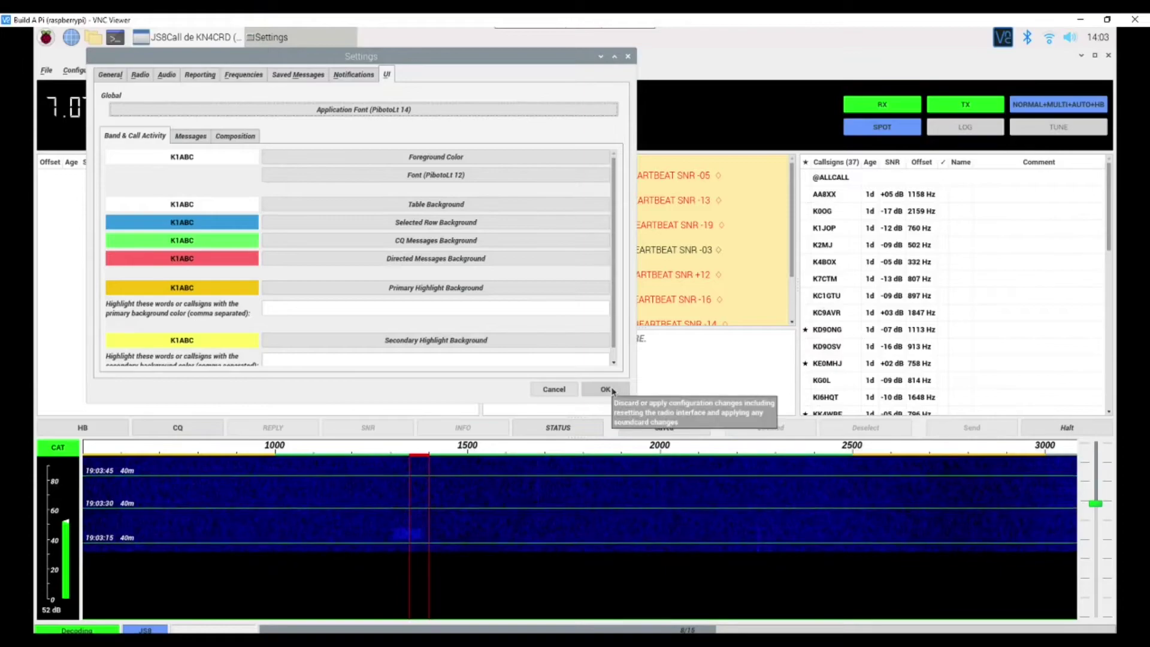
{"action": "left_click", "coordinate": [606, 390]}
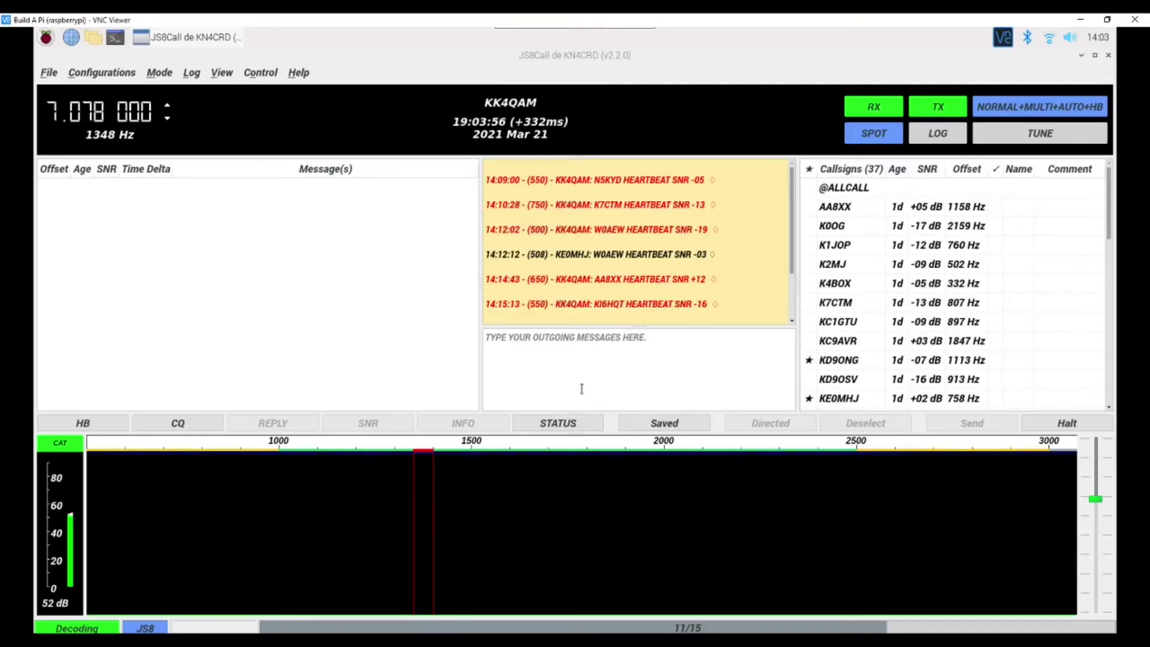